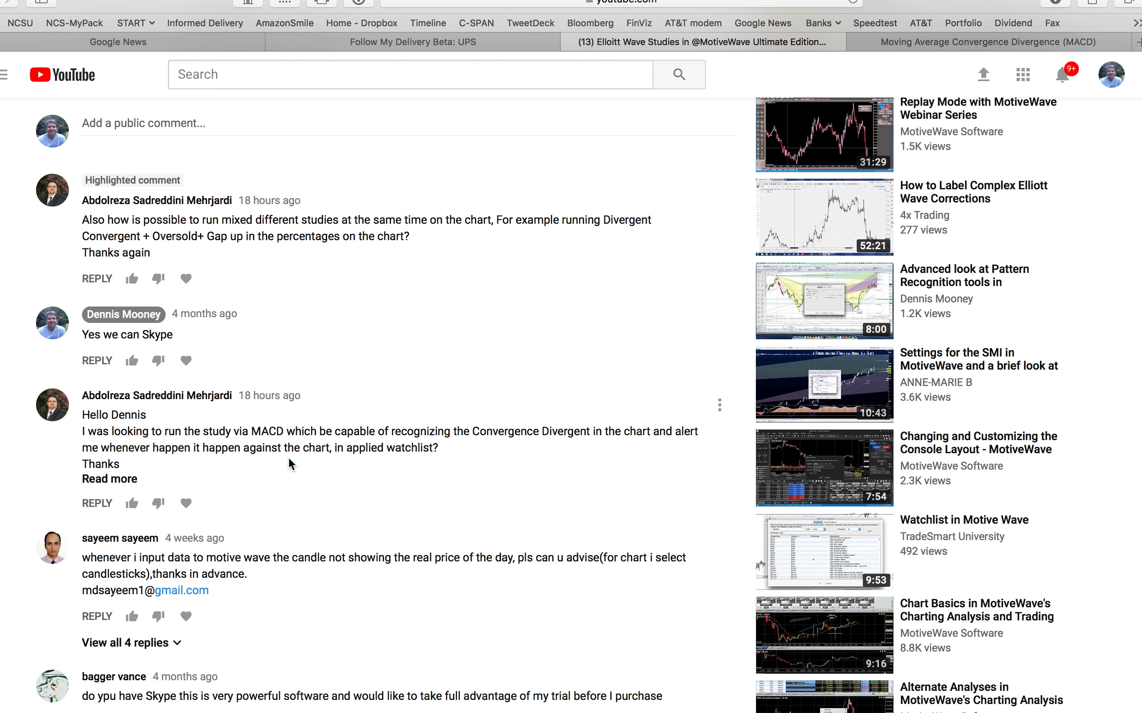
Step: Read the Investopedia article defining Moving Average Convergence Divergence (MACD), including its example chart
click(963, 42)
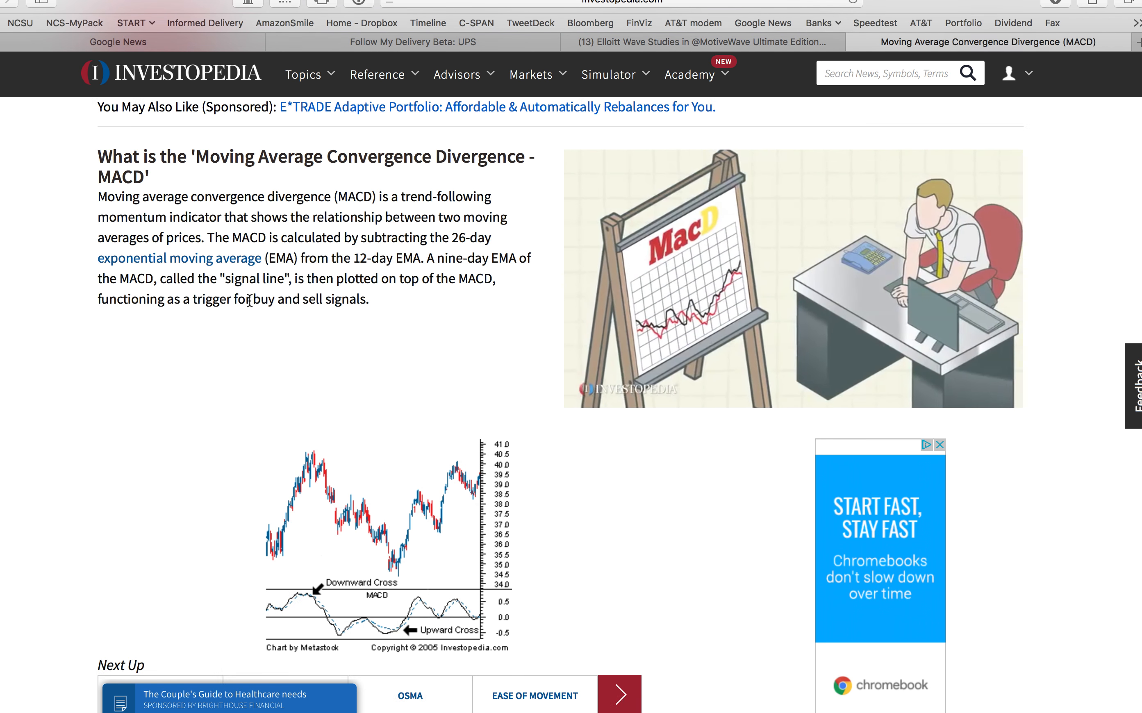
scroll(264, 282, down, 3)
scroll(283, 255, up, 2)
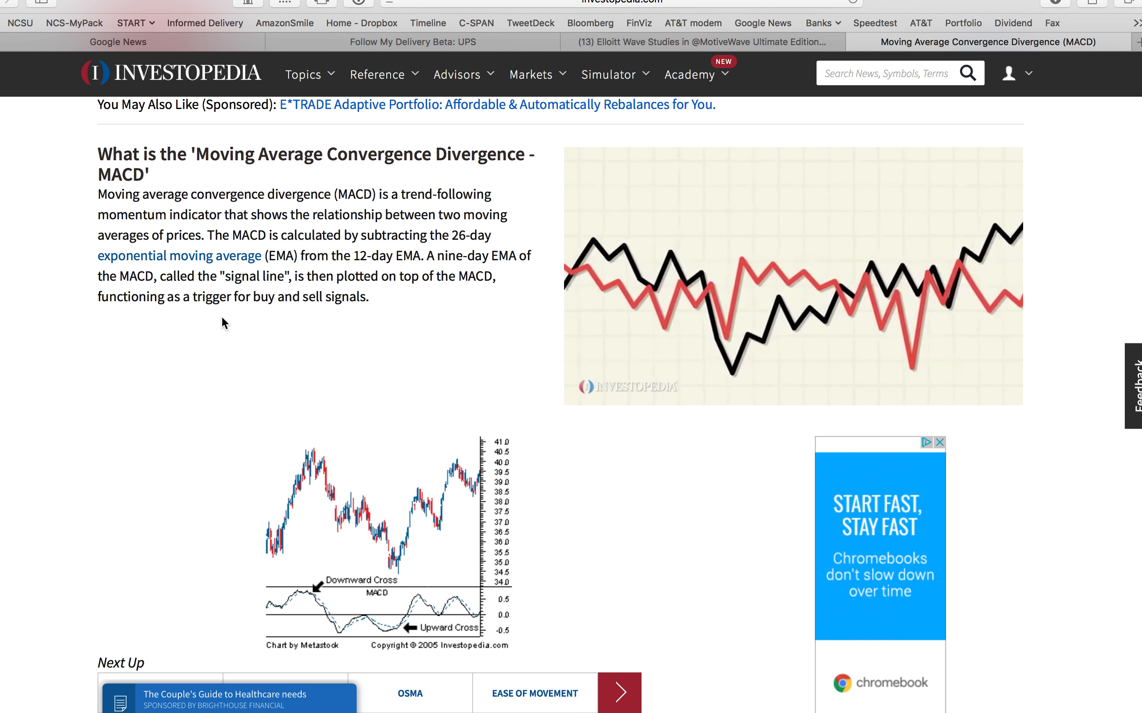
Step: Switch to MotiveWave, look up the available studies matching "macd", and review the input settings of the MACD study on the AAPL chart
mouse_move(464, 75)
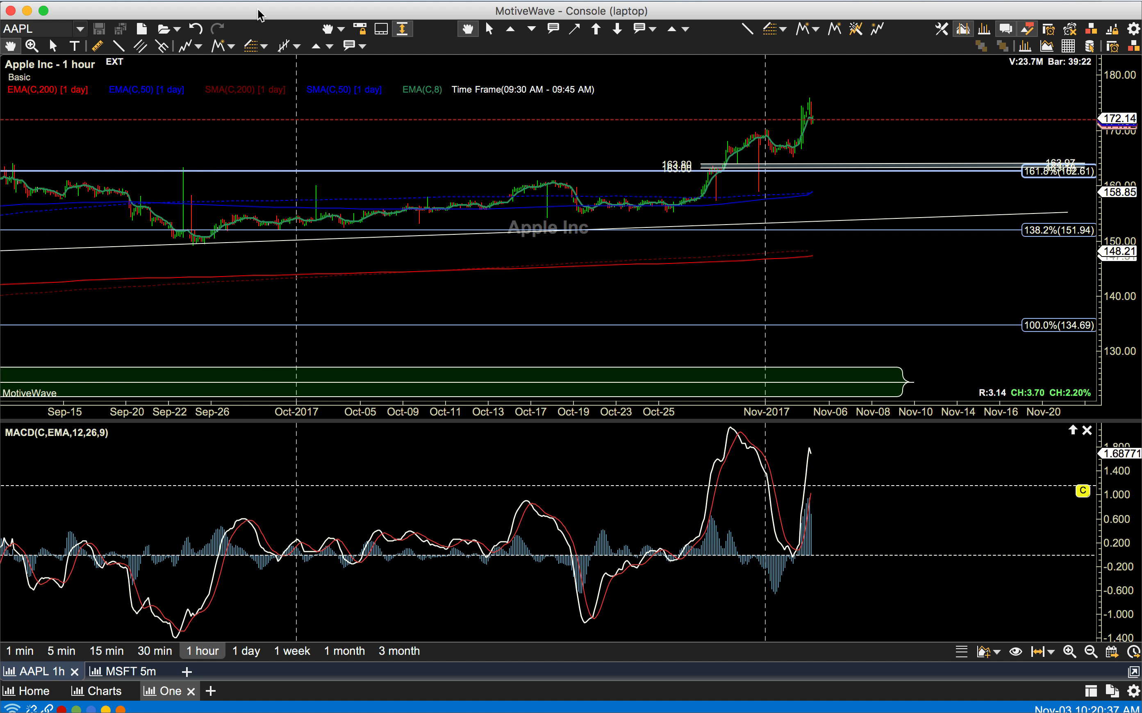
click(223, 1)
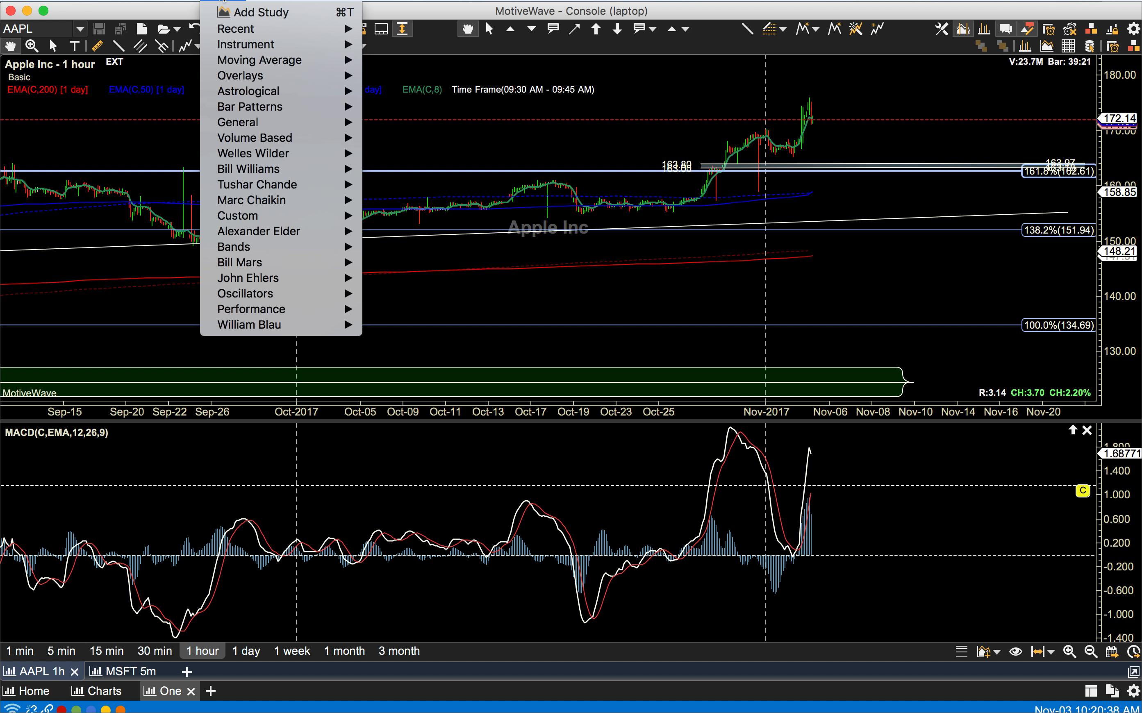
click(236, 13)
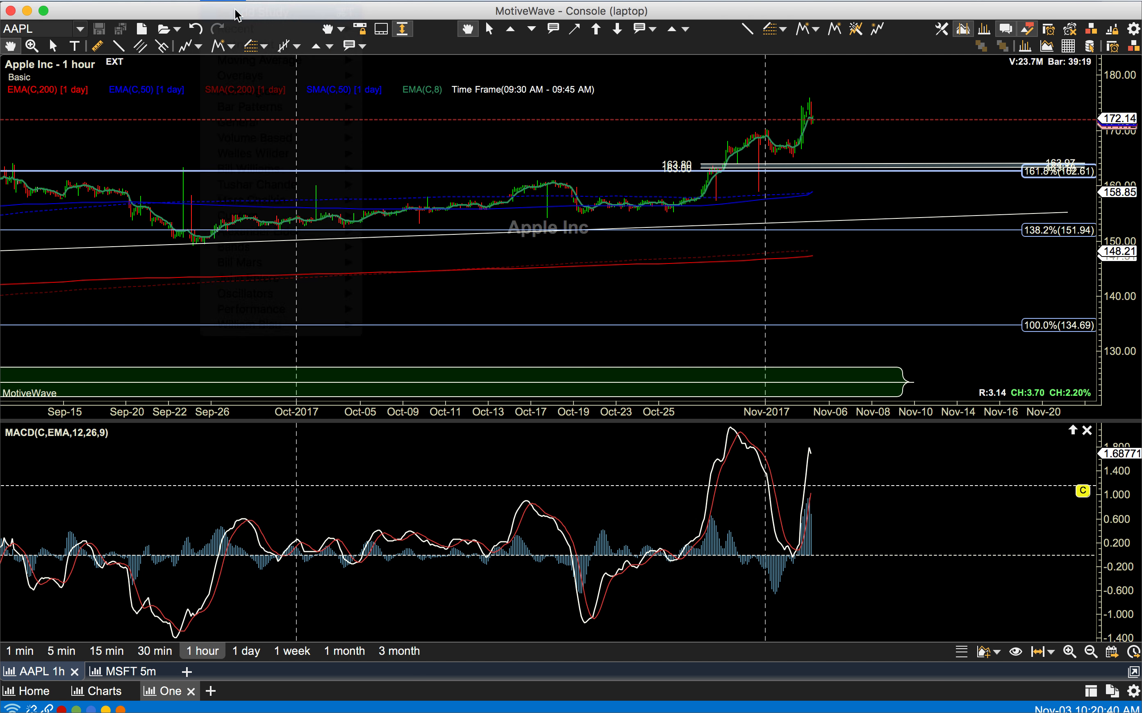
text(macd)
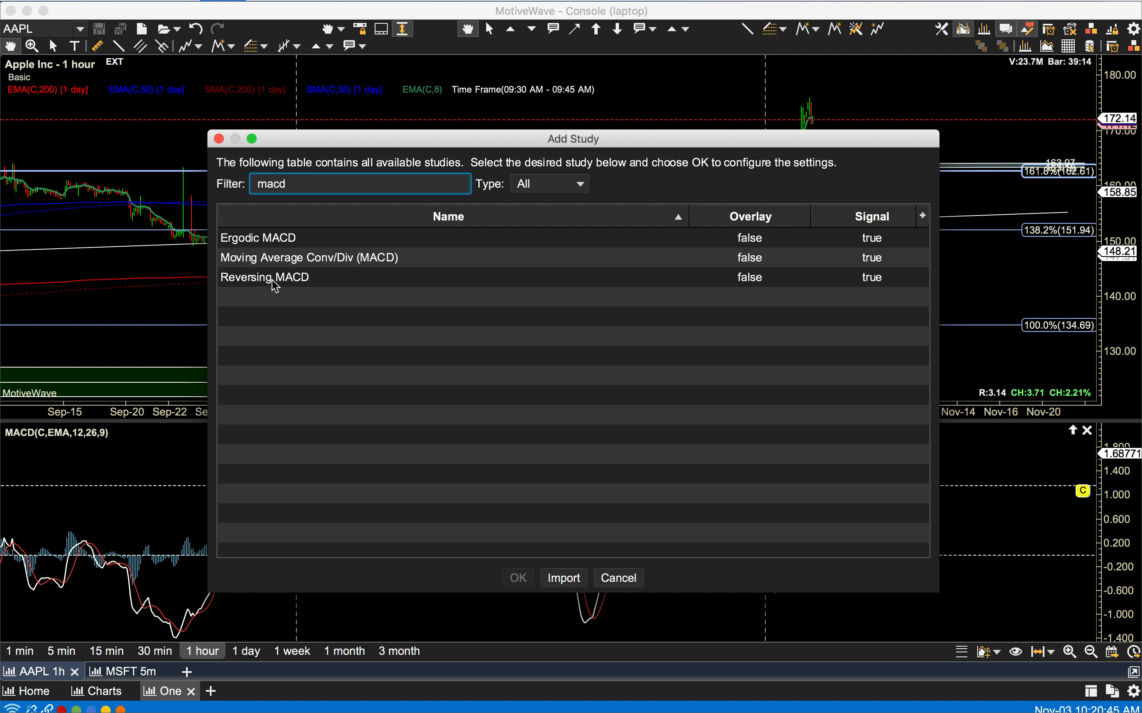
click(617, 580)
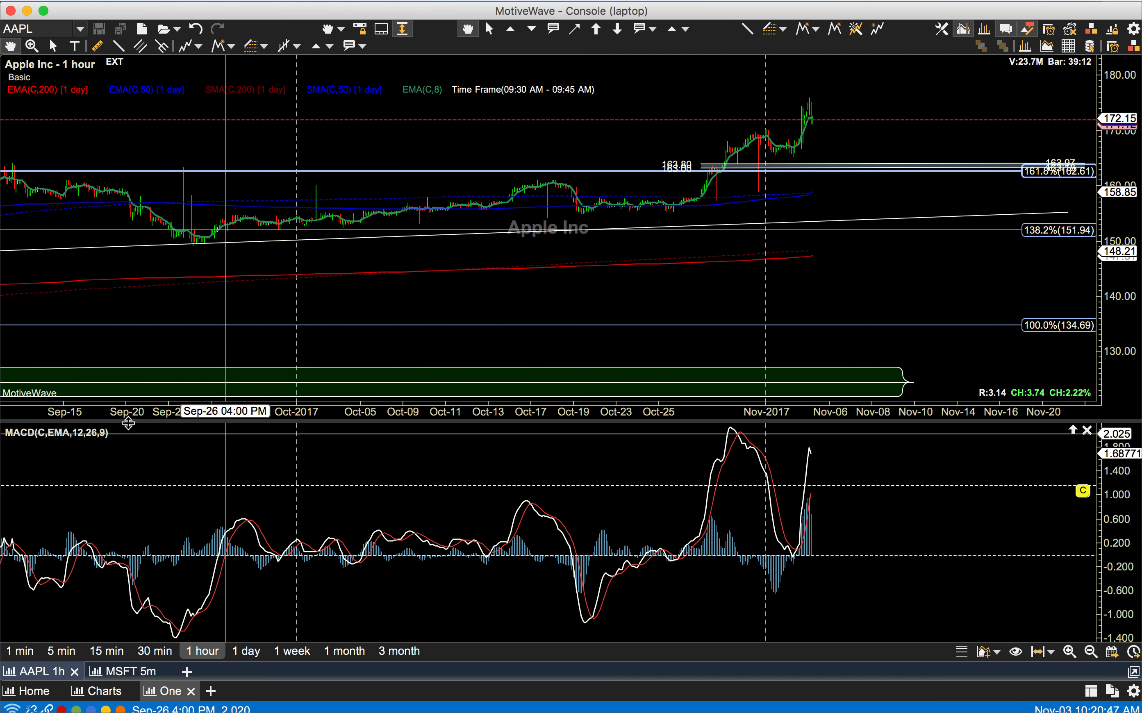
double_click(76, 432)
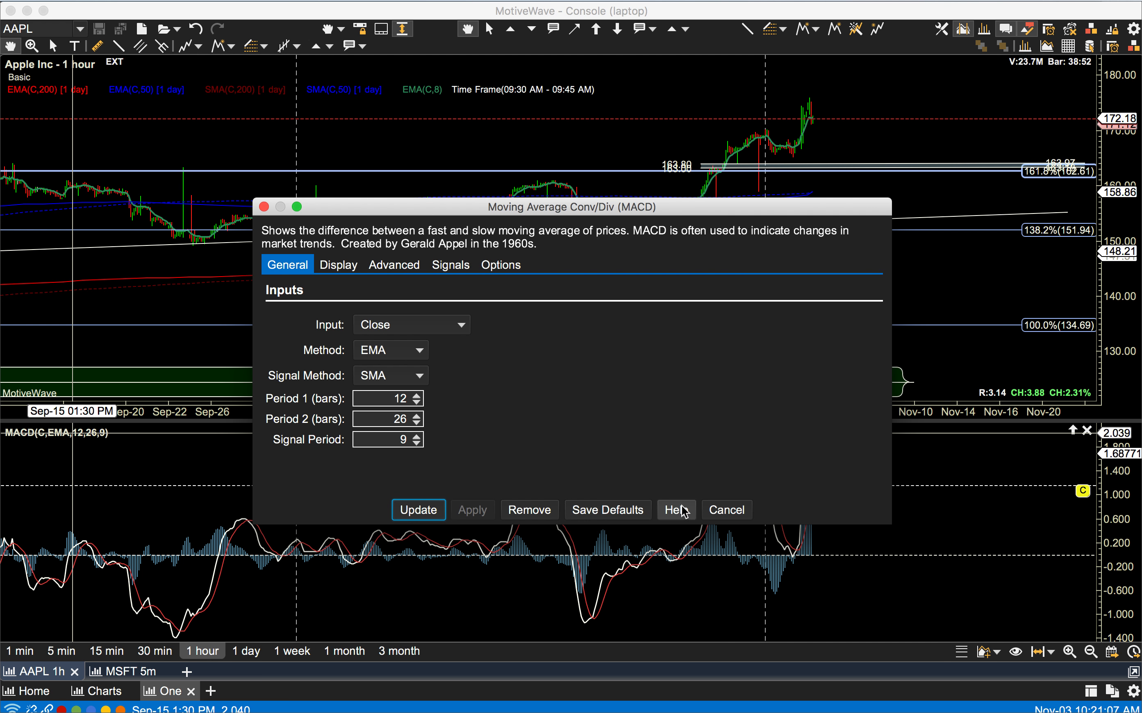
click(731, 513)
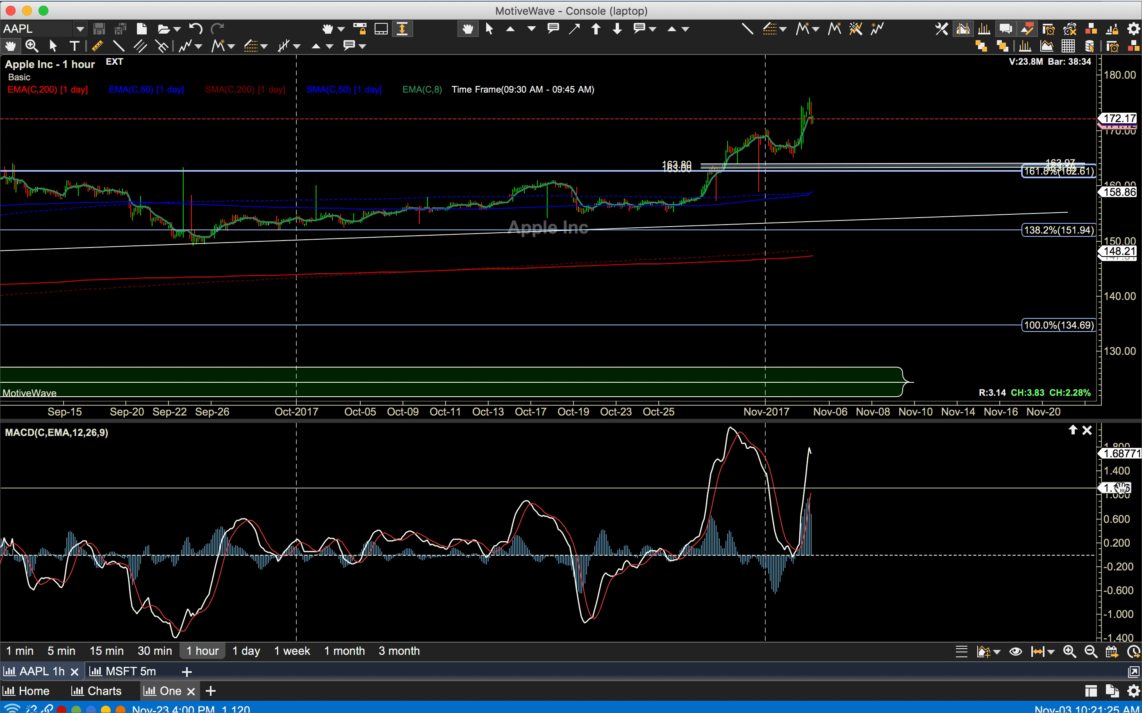
Step: Create an alert in the MACD pane for MACD Signal(9) crossing the MACD(C,EMA,12,26) indicator, allowing it to trigger multiple times
right_click(1122, 488)
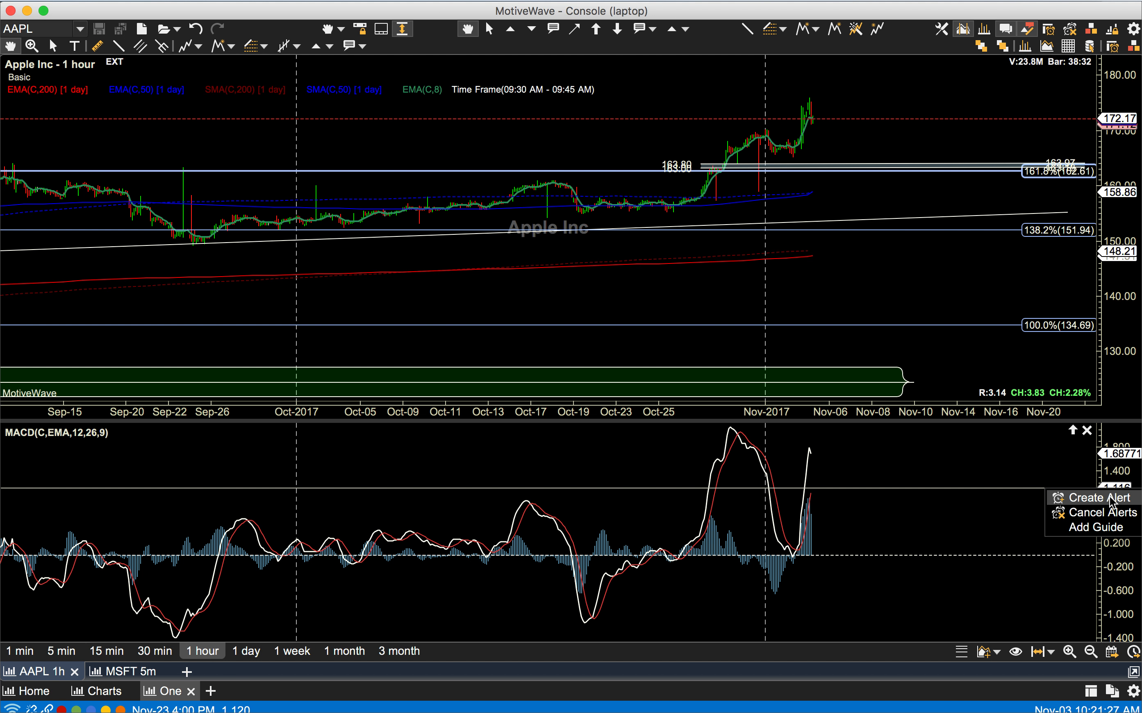
click(1110, 501)
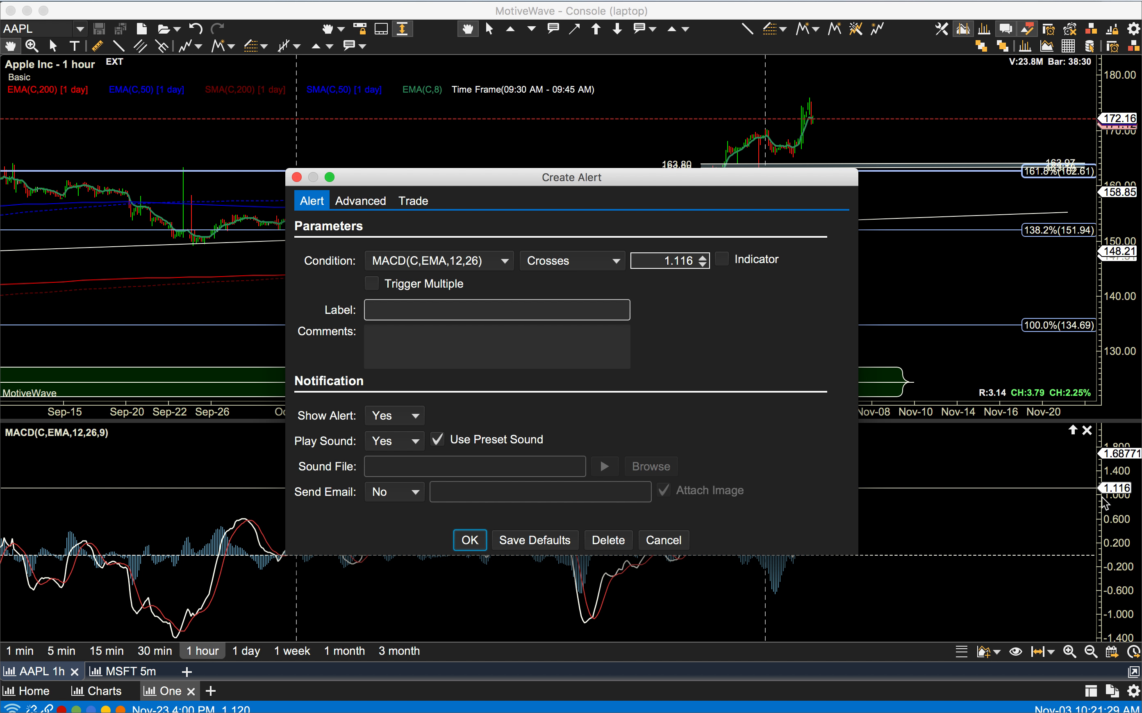
click(408, 262)
click(404, 303)
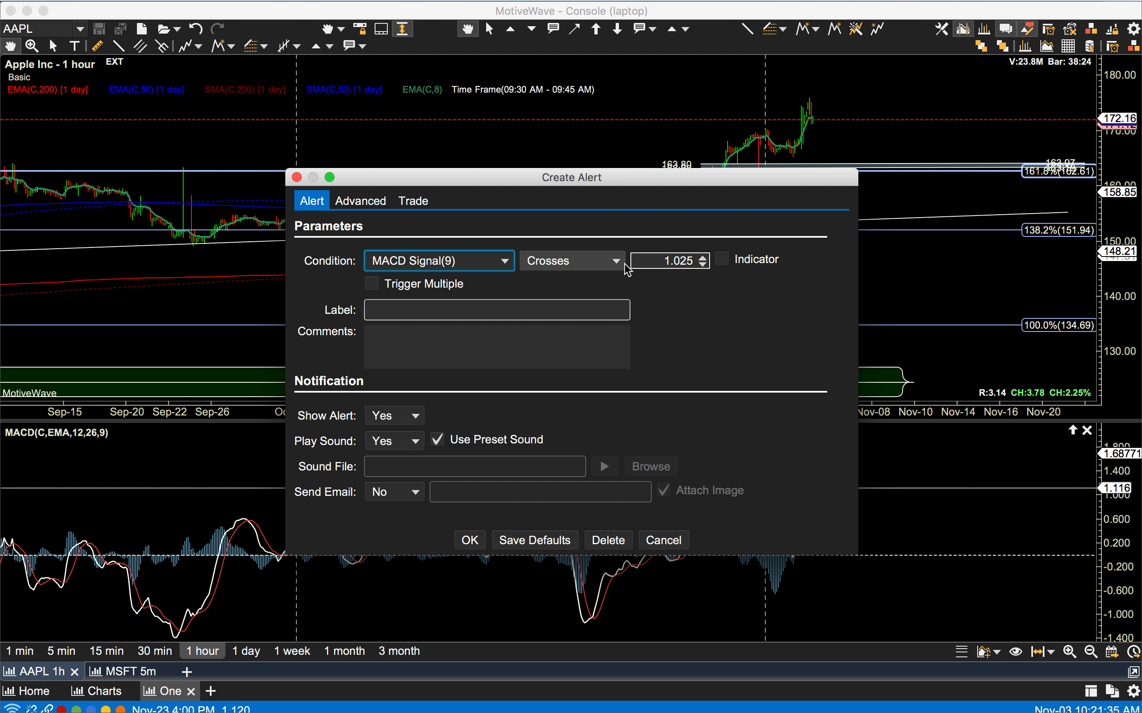
click(722, 259)
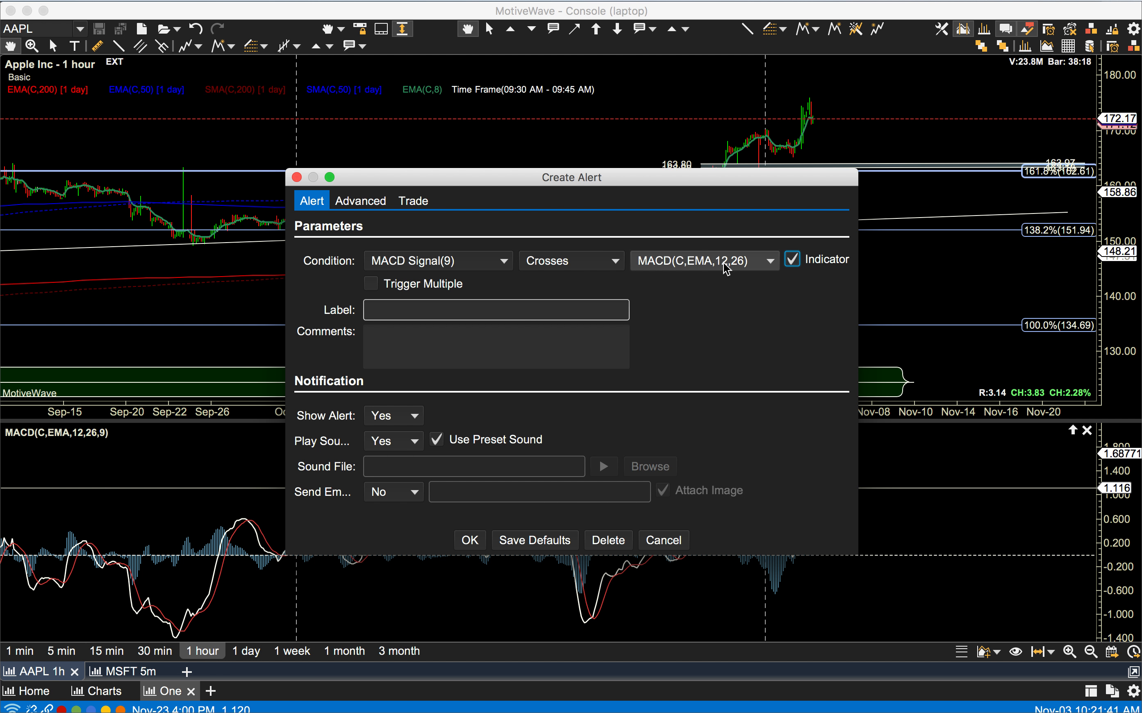
click(372, 284)
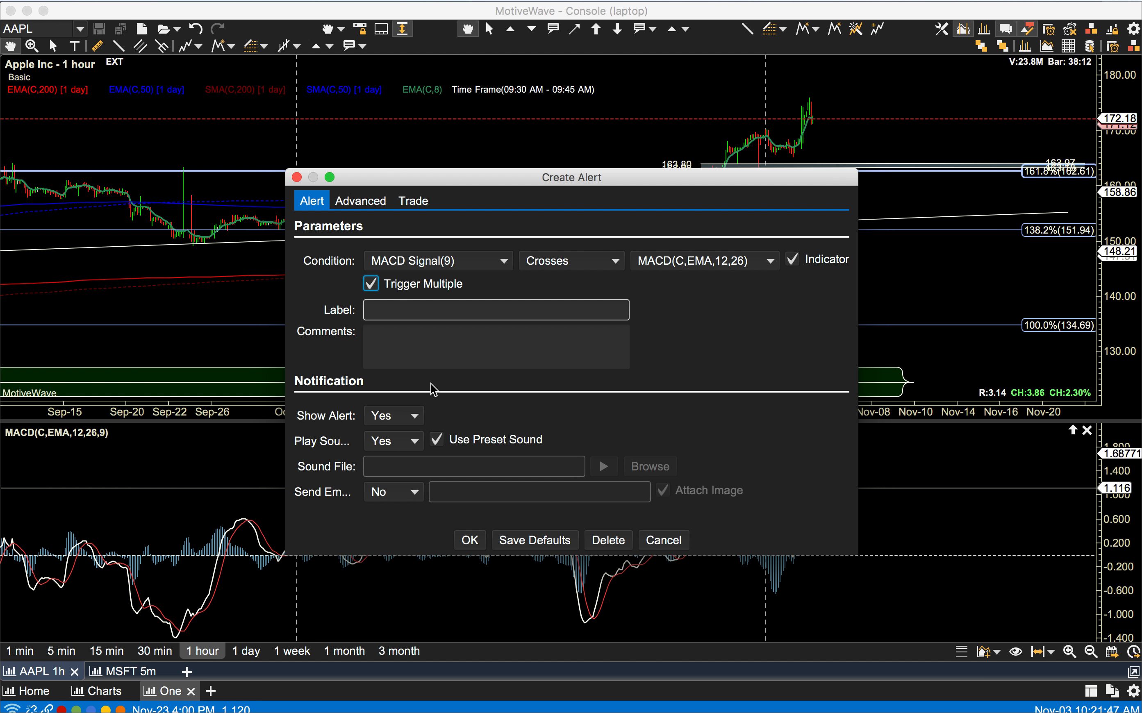
click(470, 540)
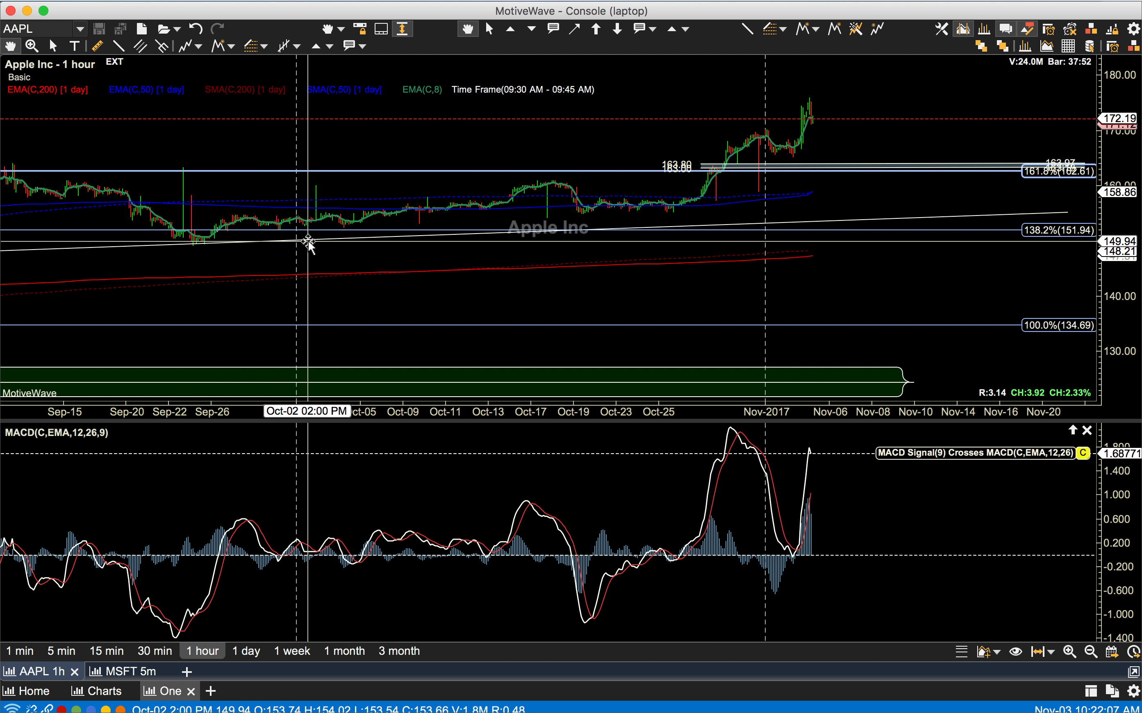
Step: View the MACD crossing alert on the 1 day AAPL chart and return the chart to 1 hour
mouse_move(308, 242)
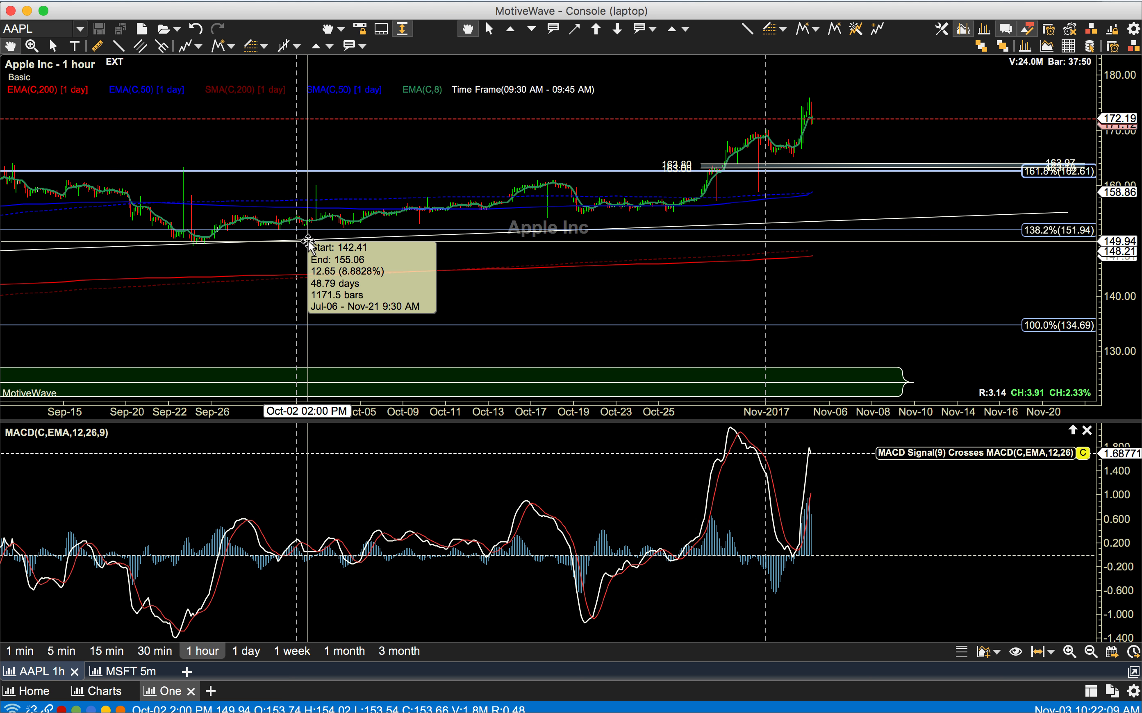
click(246, 653)
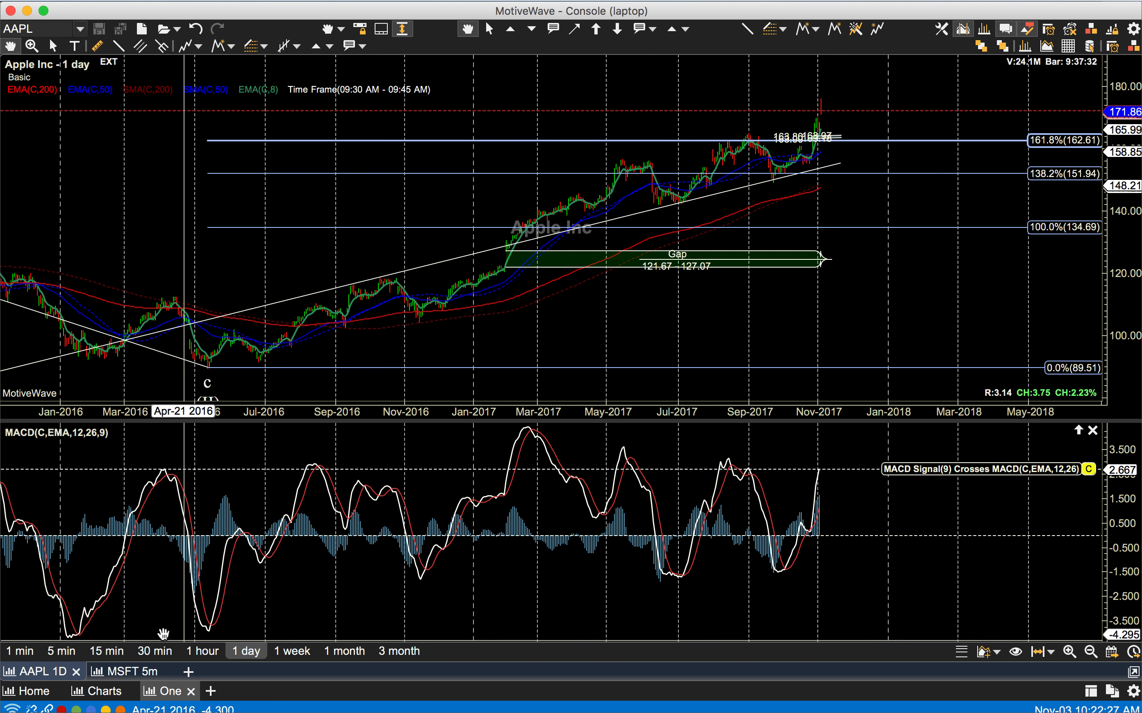
click(203, 651)
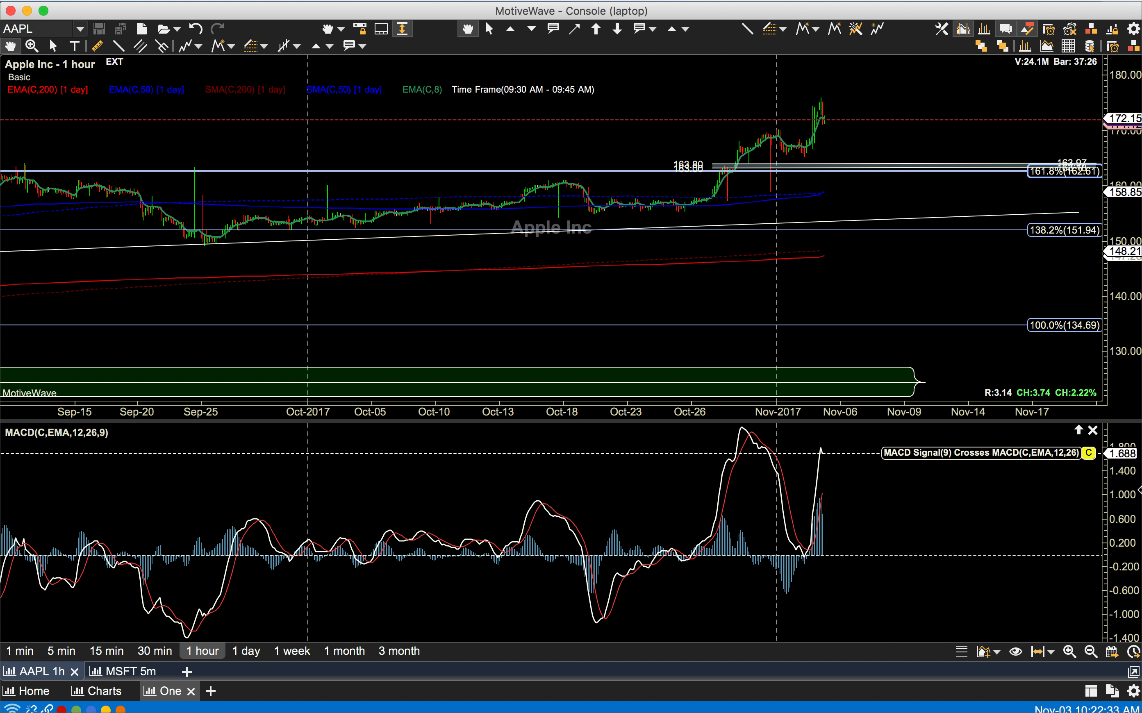
Step: Review the MACD crossing alert's parameters, its time and display options, and its trade placement settings, and close it without changes
double_click(1027, 453)
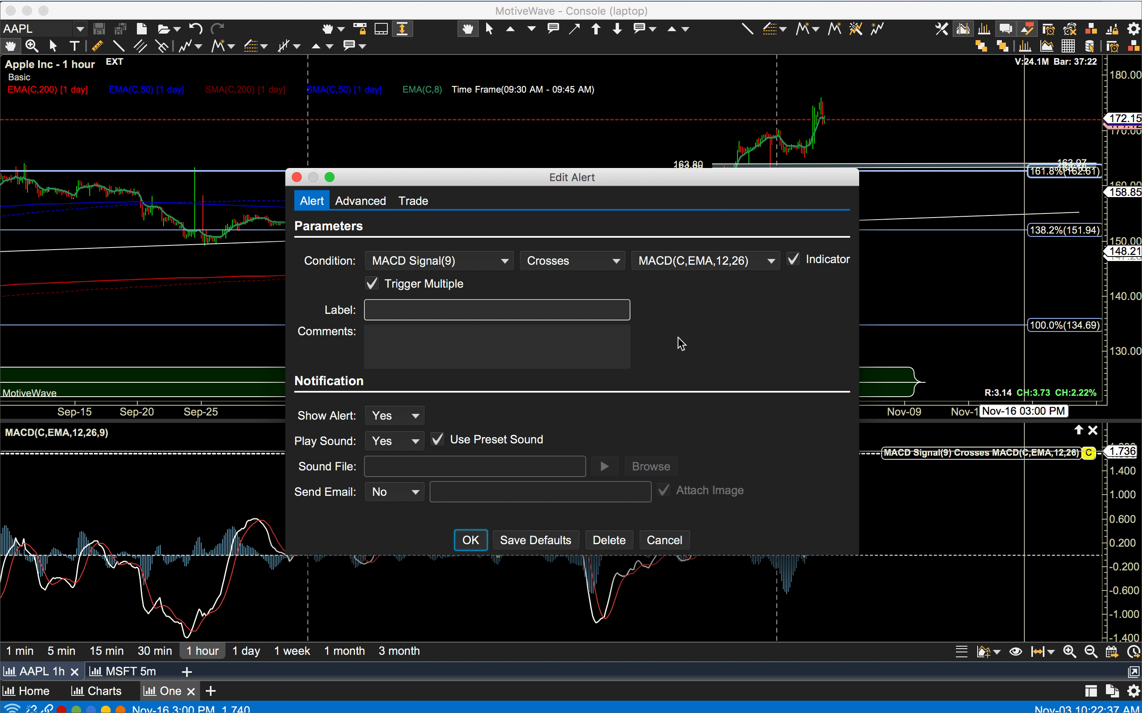
click(361, 201)
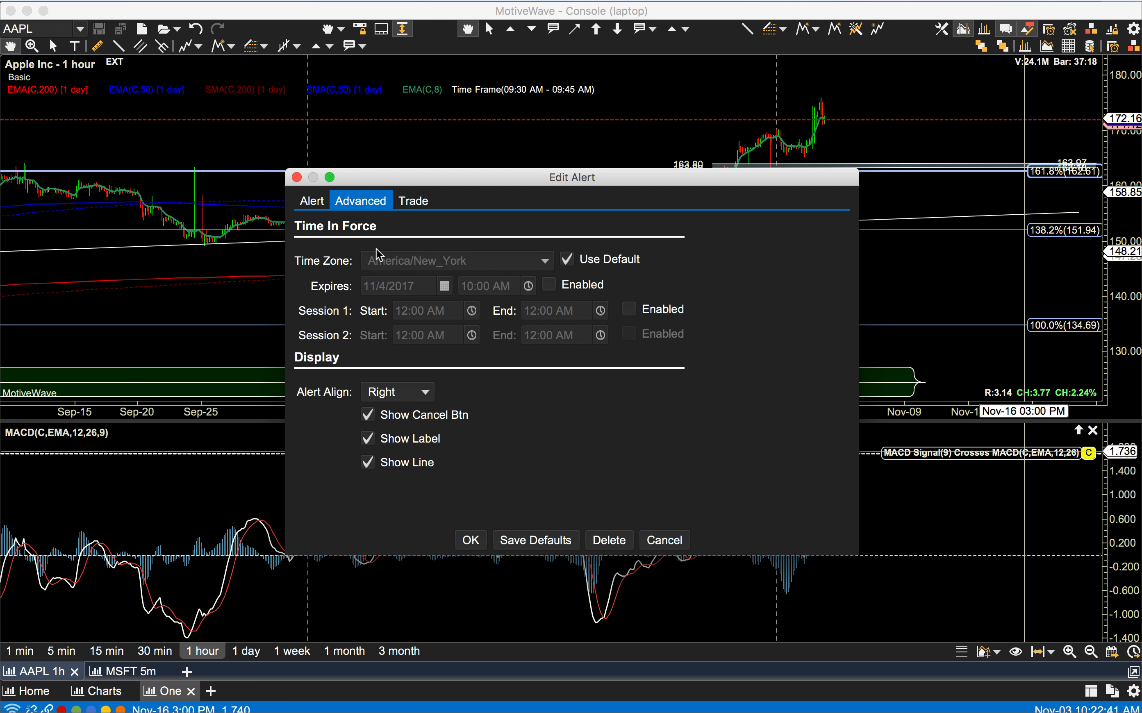
click(405, 206)
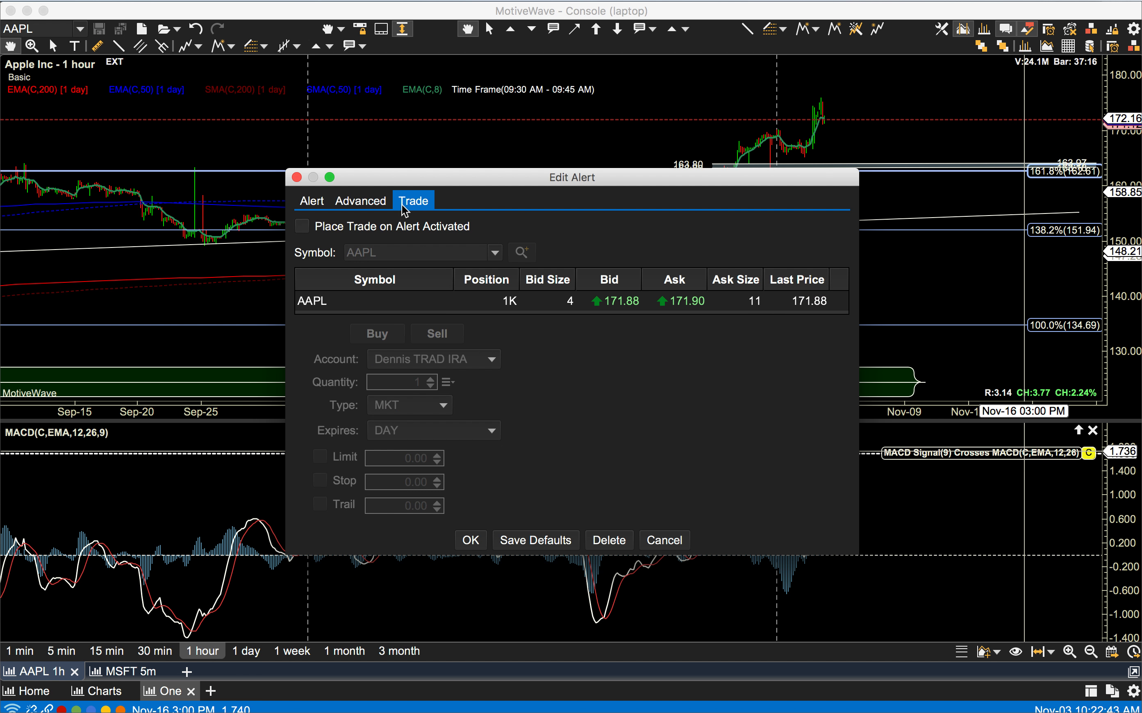
click(311, 202)
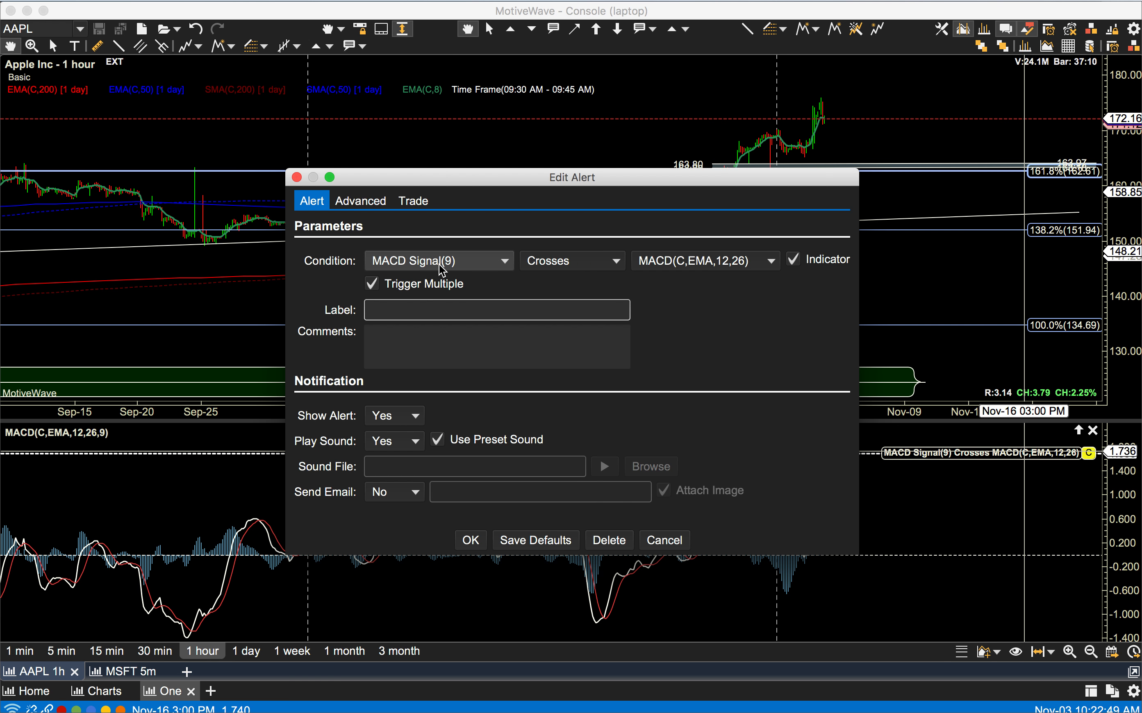
click(296, 177)
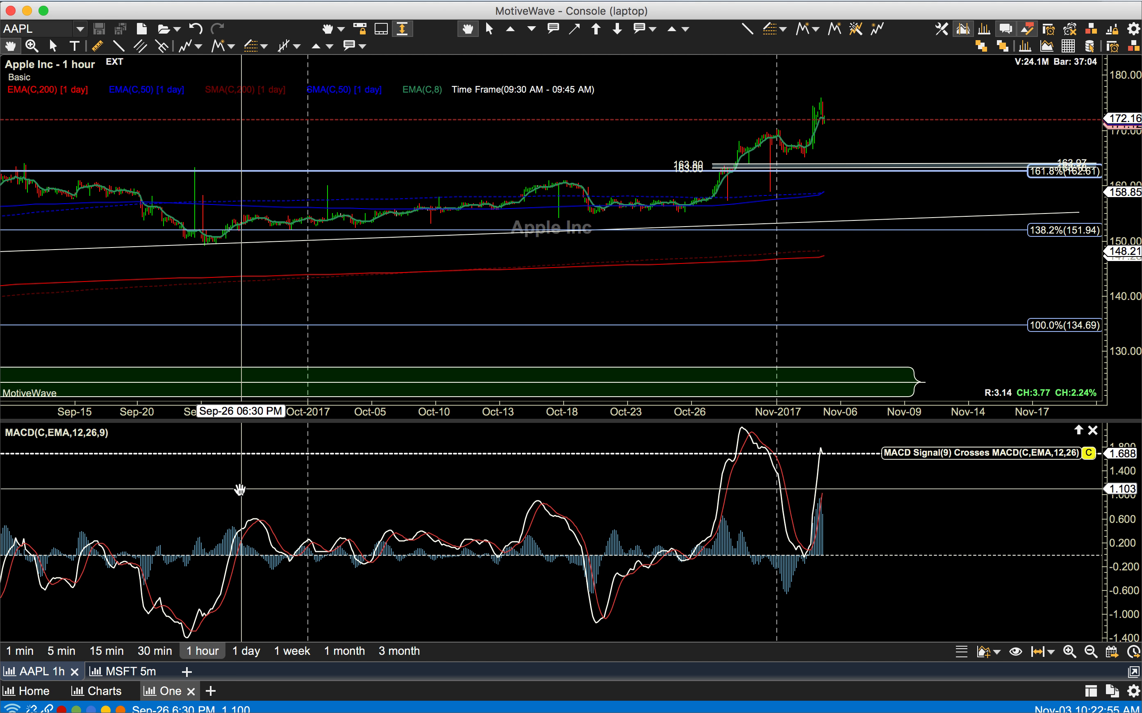
Step: Fix the MACD study's bar size at 1 hour by turning off Use Chart Bar Size, and update the study
double_click(78, 434)
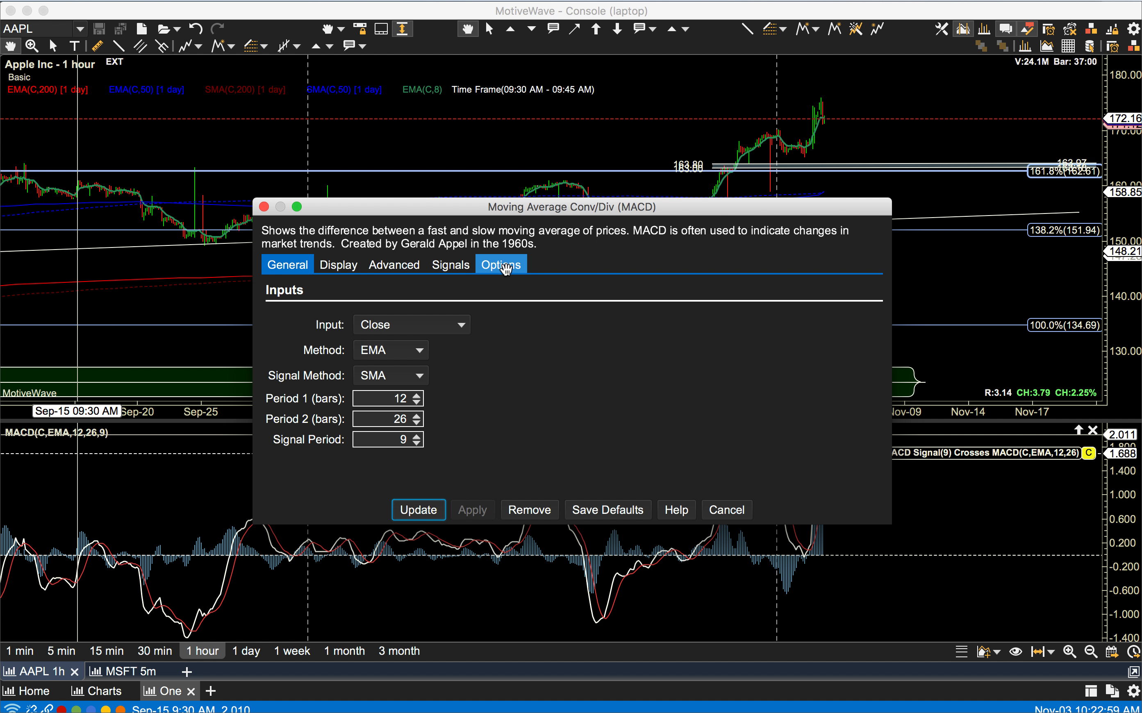
click(506, 269)
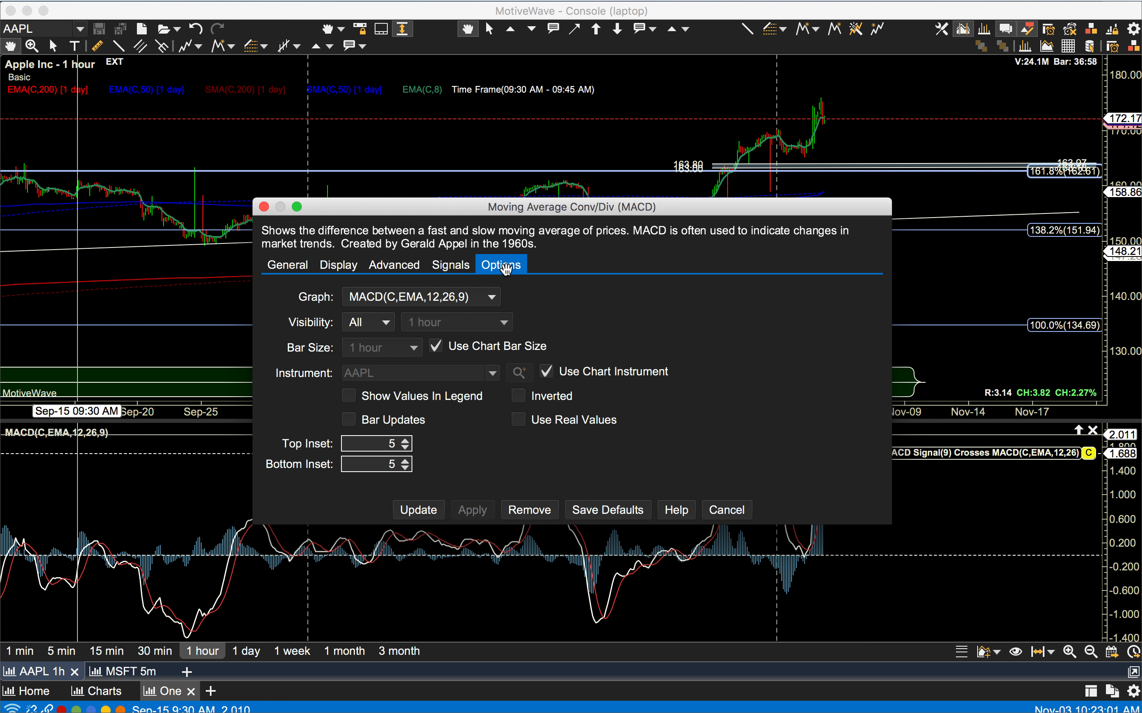
click(435, 348)
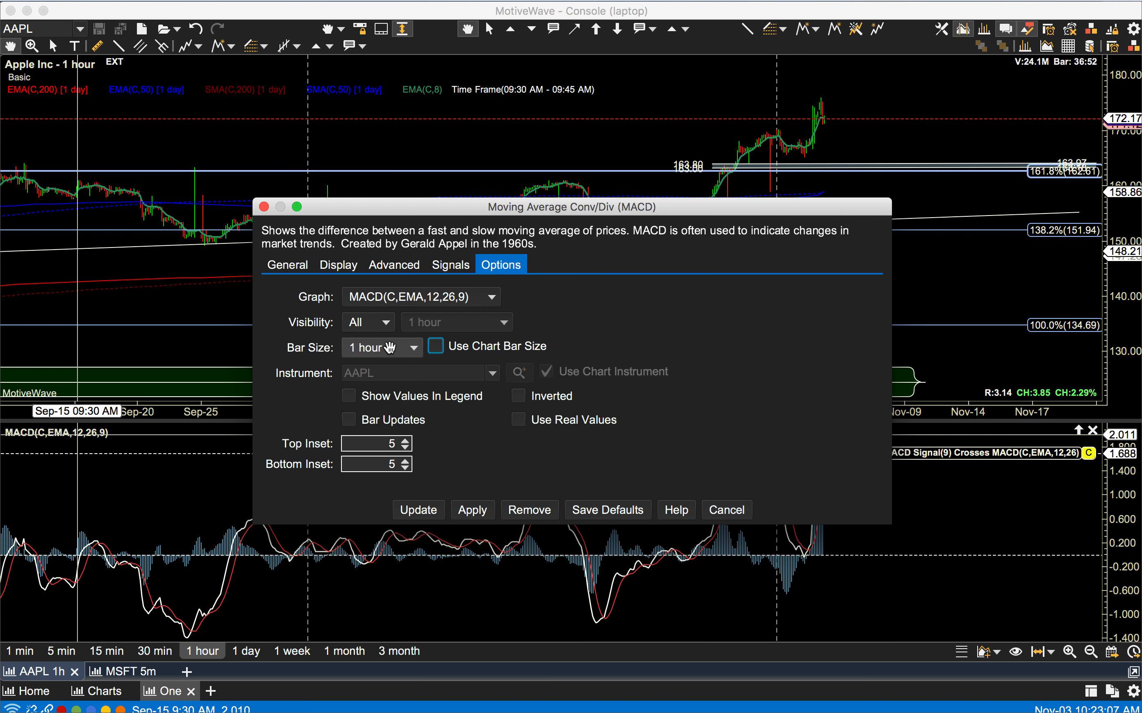
click(417, 509)
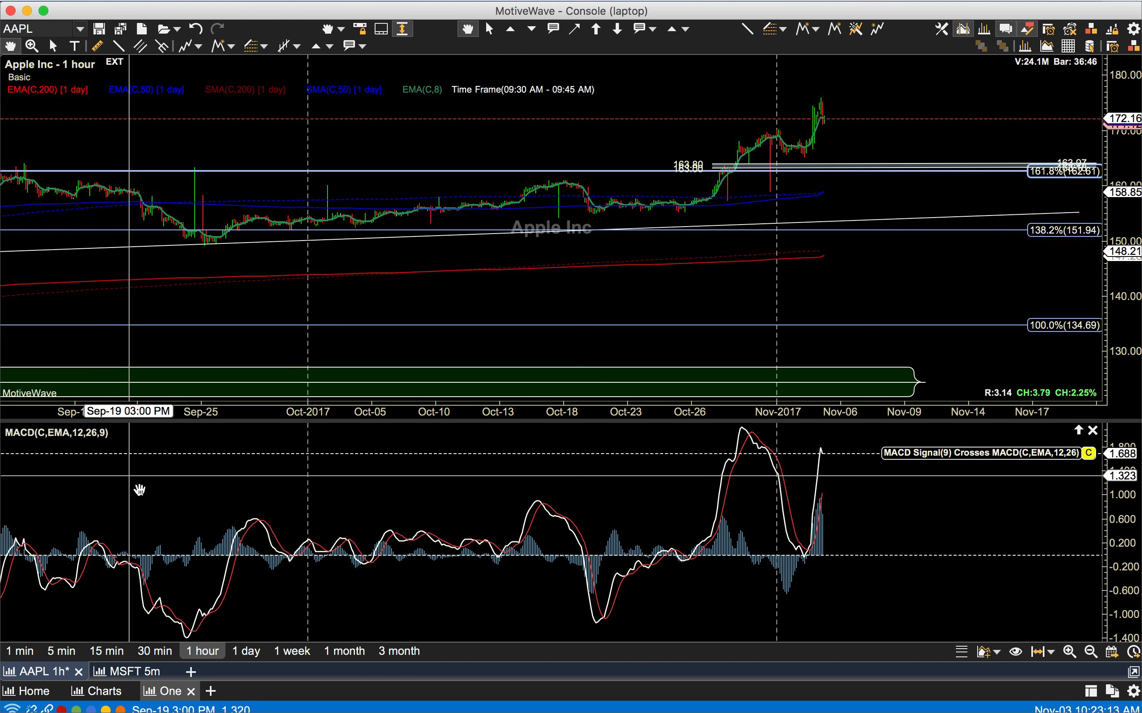
Step: Check how the fixed 1 hour MACD and its alert look on the daily chart, and switch back to 1 hour
click(250, 651)
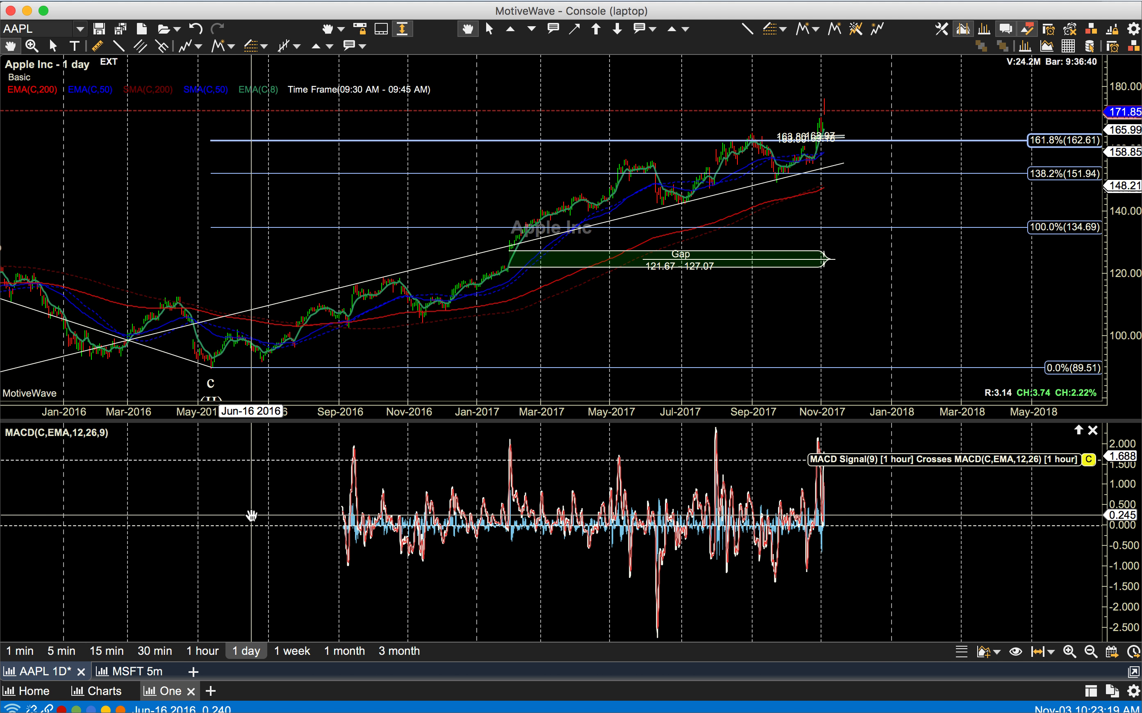
click(201, 653)
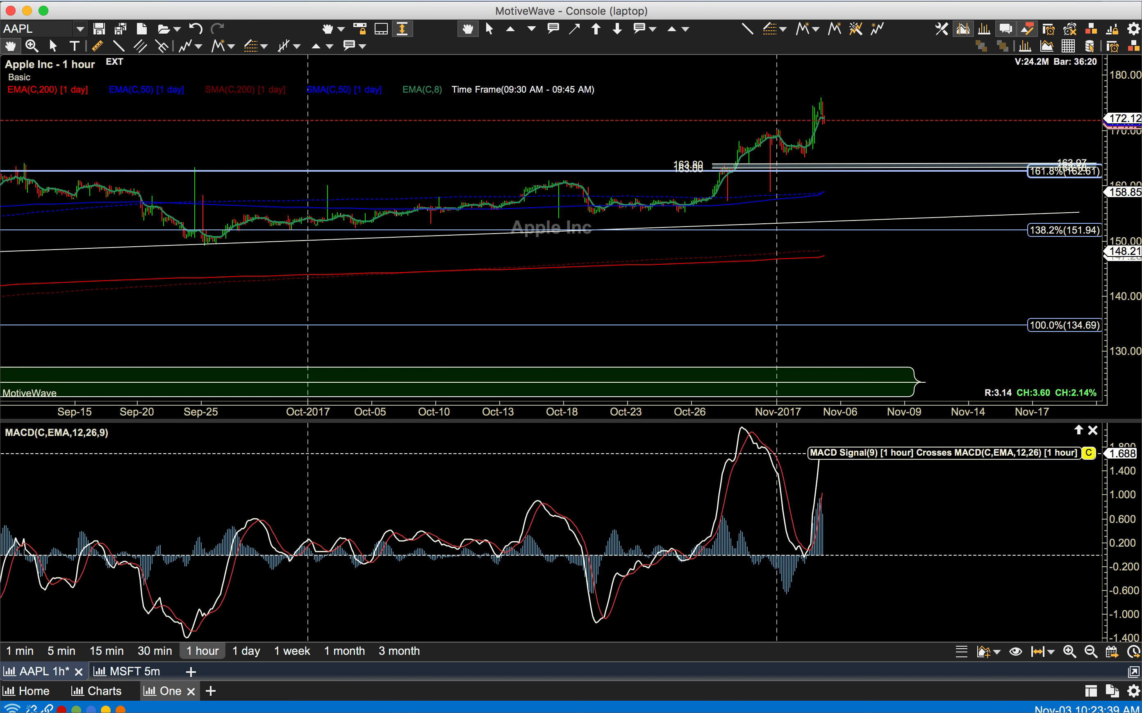
click(1, 513)
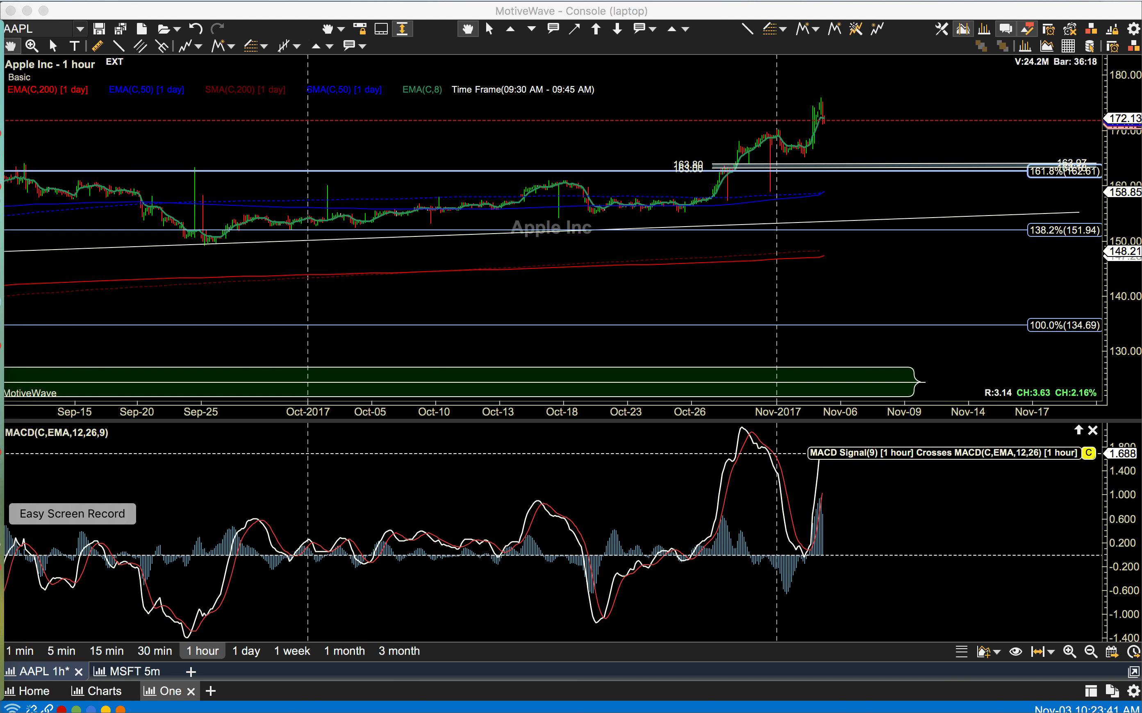